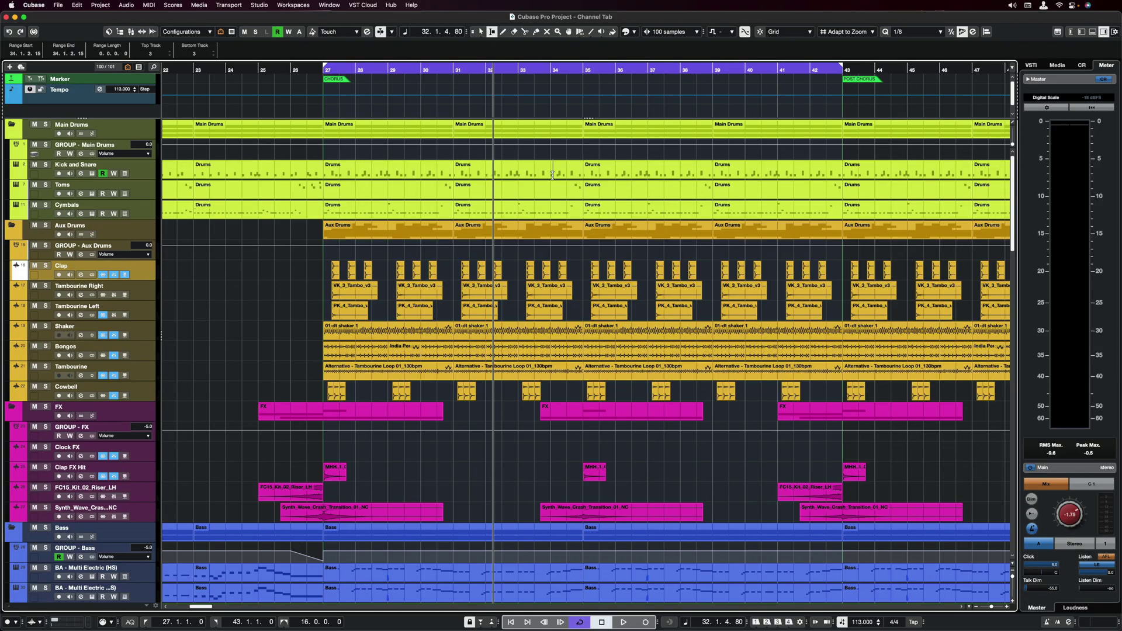
- Check the mixer, then open the Clap track's channel settings
{"action": "key", "text": "F3"}
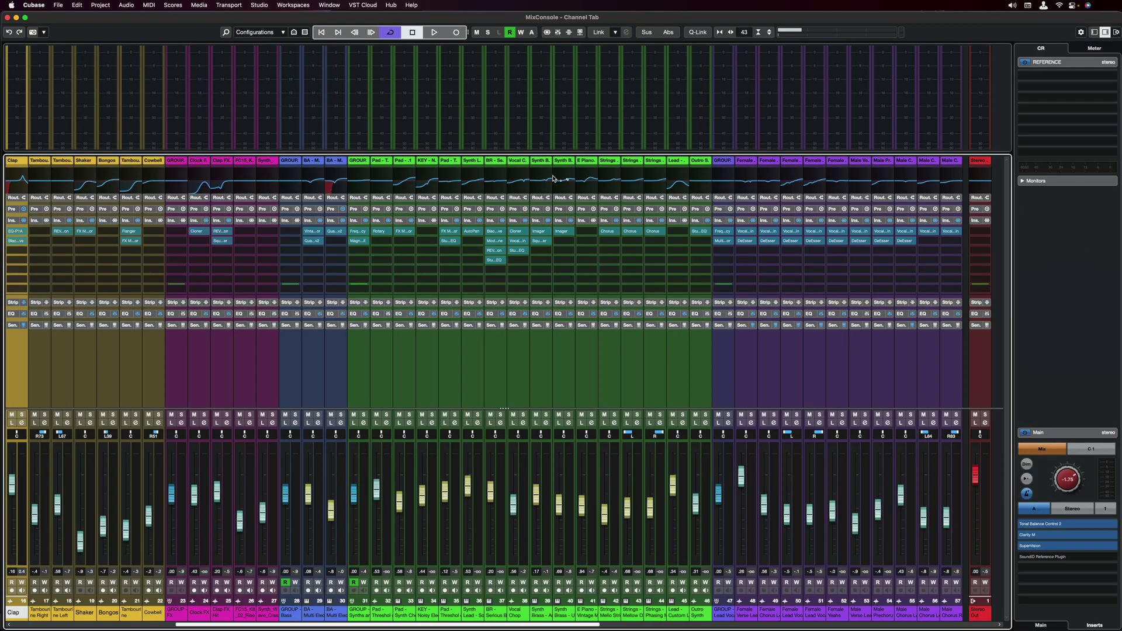
{"action": "key", "text": "F3"}
{"action": "key", "text": "F3"}
{"action": "key", "text": "e"}
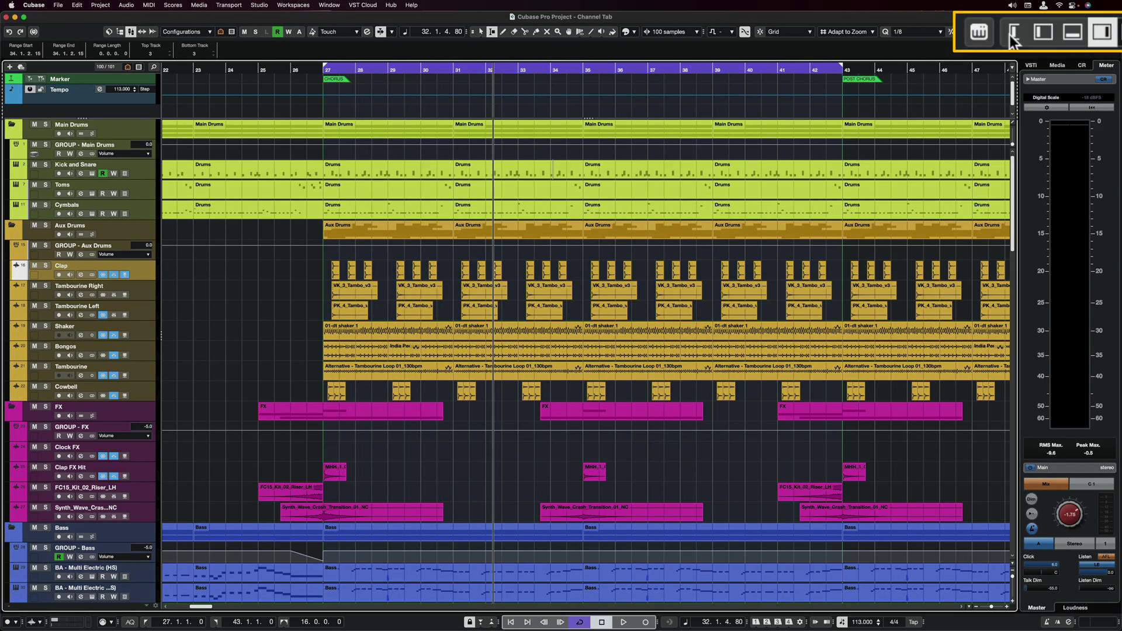
- Show the channel panel, enlarge its fader area, and set the Clap volume to -1.90 dB
{"action": "left_click", "coordinate": [1018, 34]}
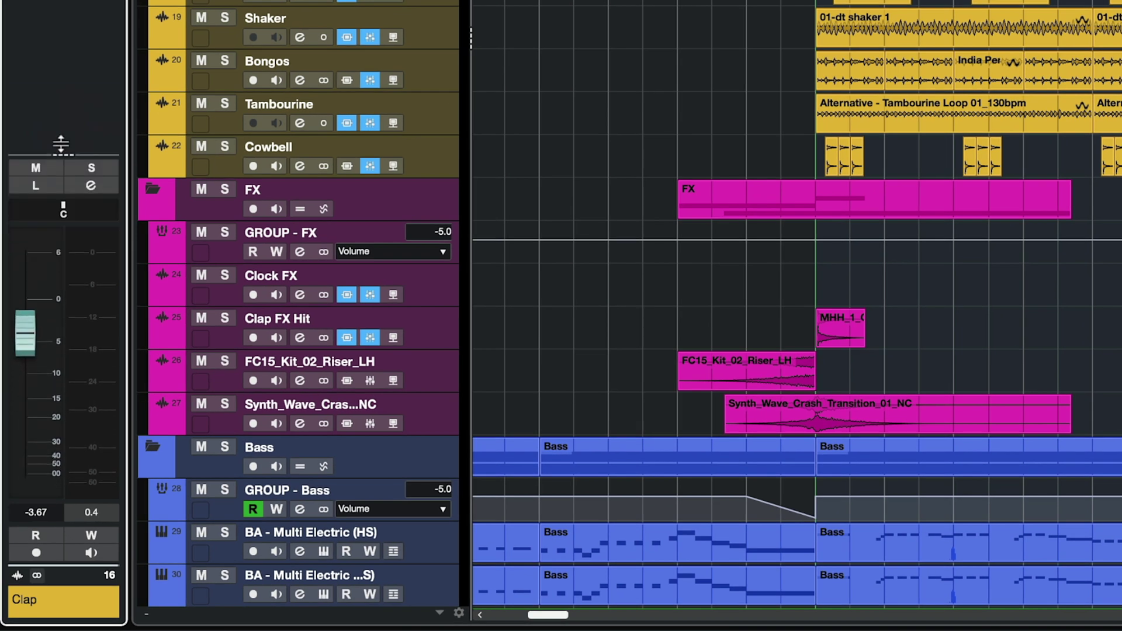
{"action": "left_click_drag", "start_coordinate": [62, 155], "coordinate": [62, 103]}
{"action": "left_click_drag", "start_coordinate": [33, 331], "coordinate": [32, 308]}
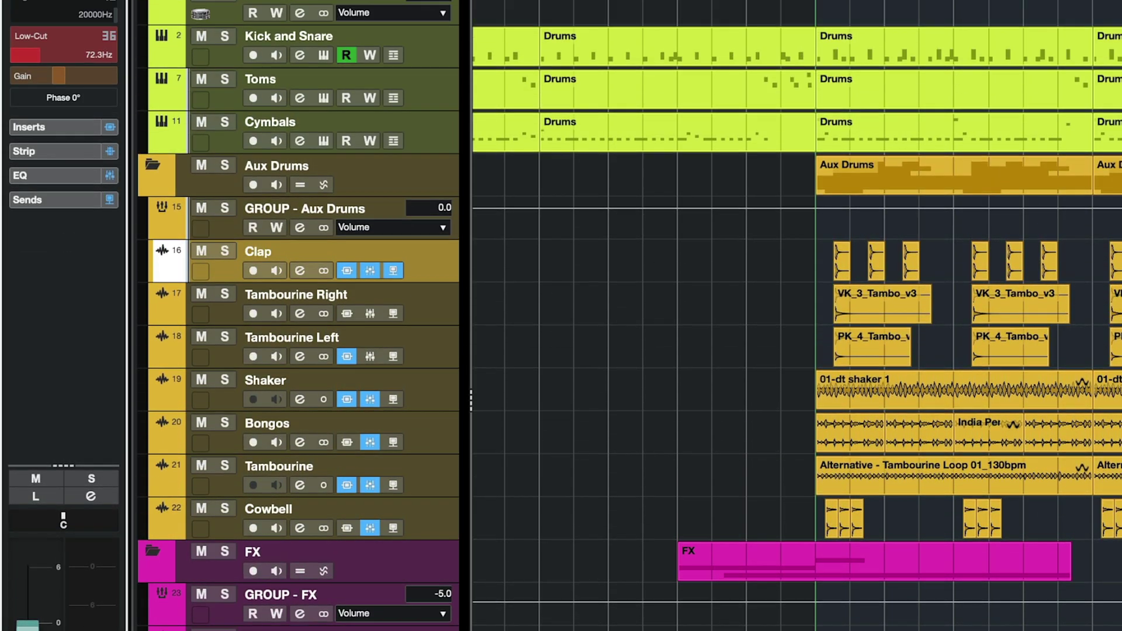
{"action": "left_click", "coordinate": [43, 139]}
- Browse the Clap channel's Pre, Inserts, Strip, EQ and Sends sections
{"action": "left_click", "coordinate": [56, 201]}
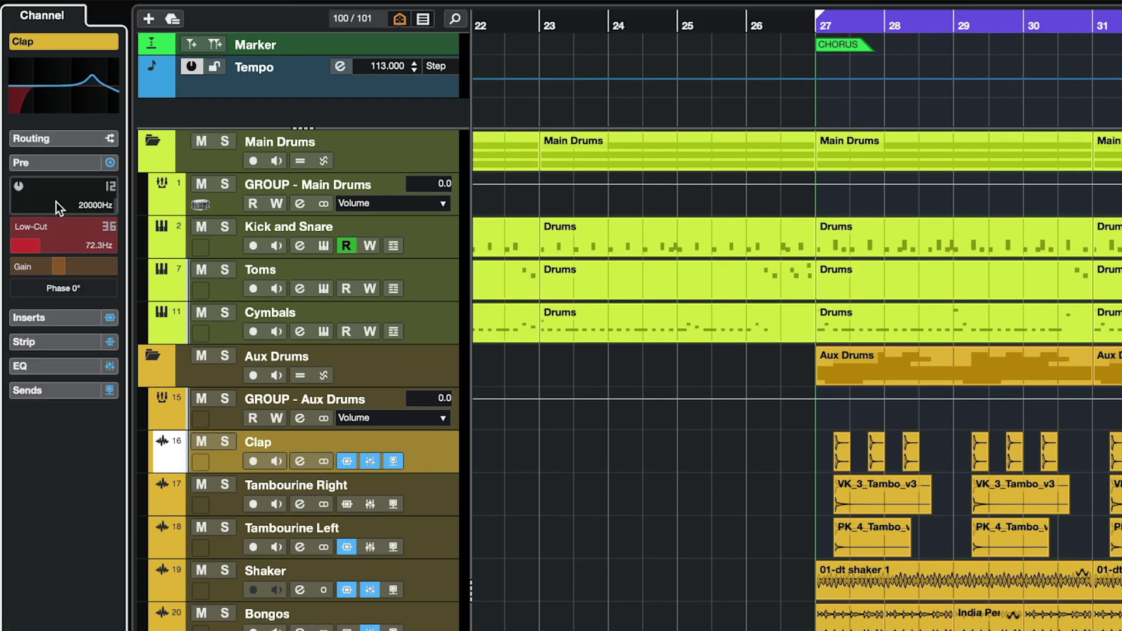
{"action": "left_click", "coordinate": [65, 317]}
{"action": "left_click", "coordinate": [65, 286]}
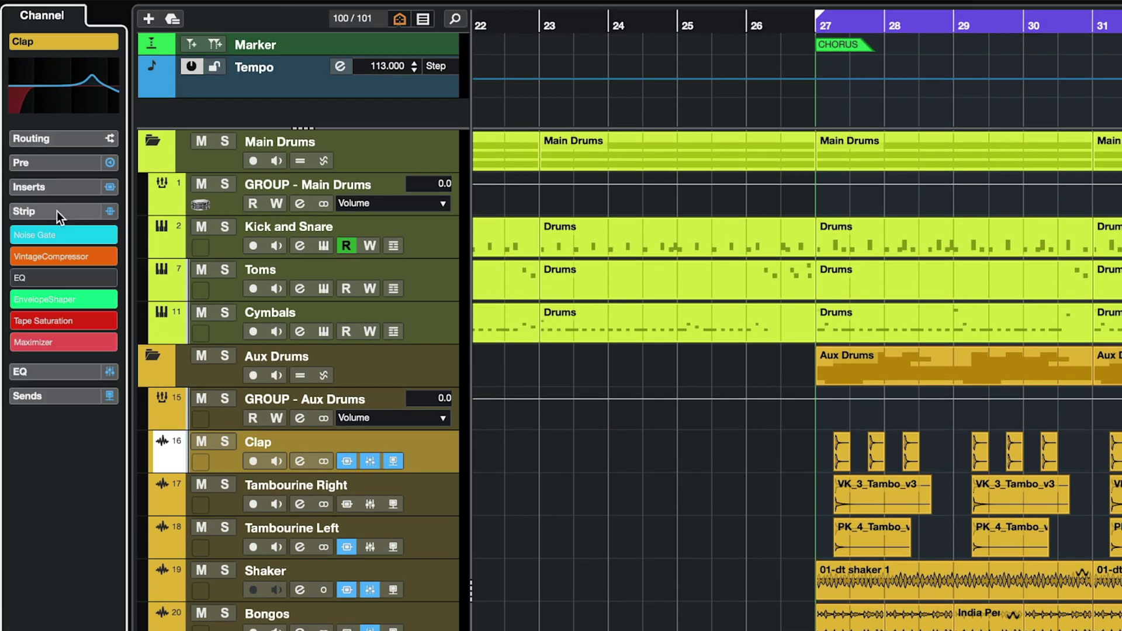
{"action": "left_click", "coordinate": [61, 373]}
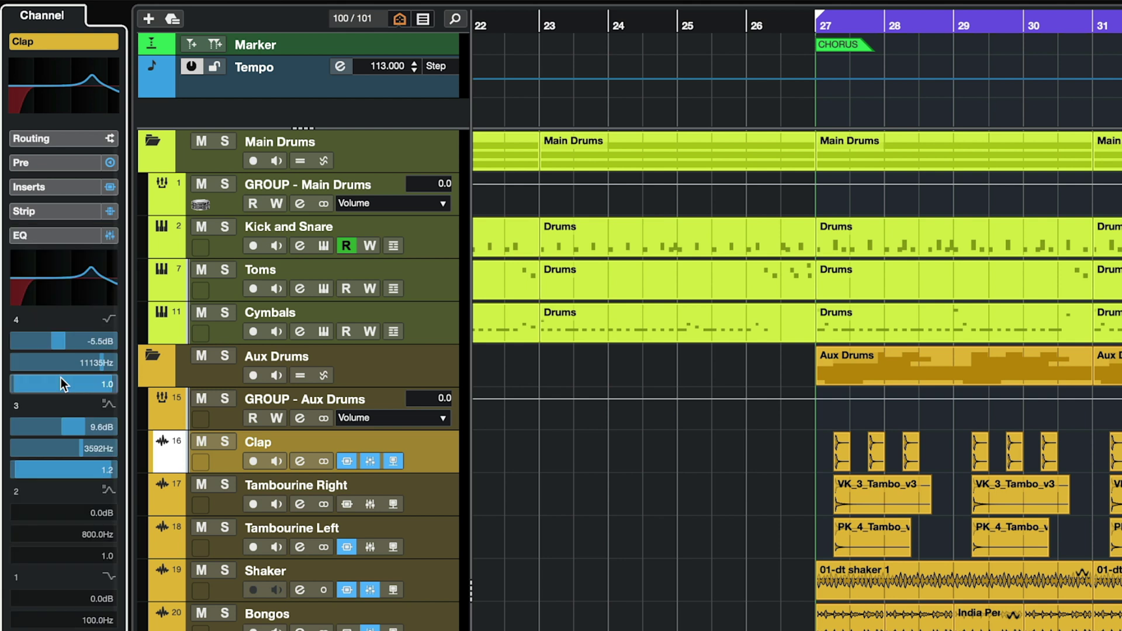
{"action": "left_click", "coordinate": [68, 231]}
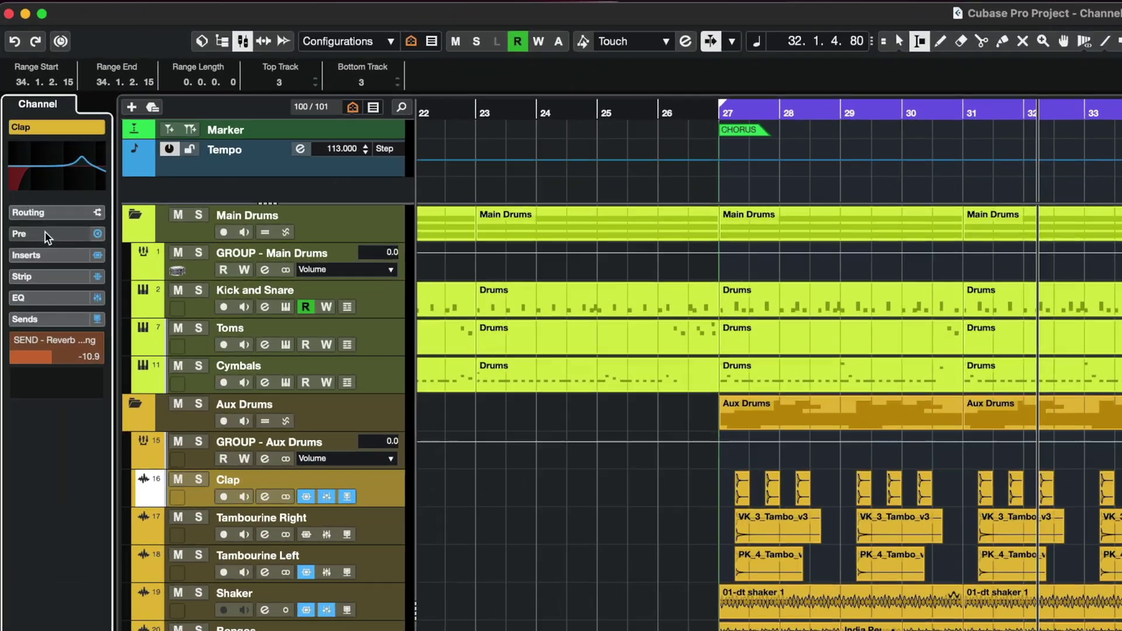
- Reopen the Pre section and raise the low-cut frequency to 111.2 Hz
{"action": "left_click", "coordinate": [23, 135]}
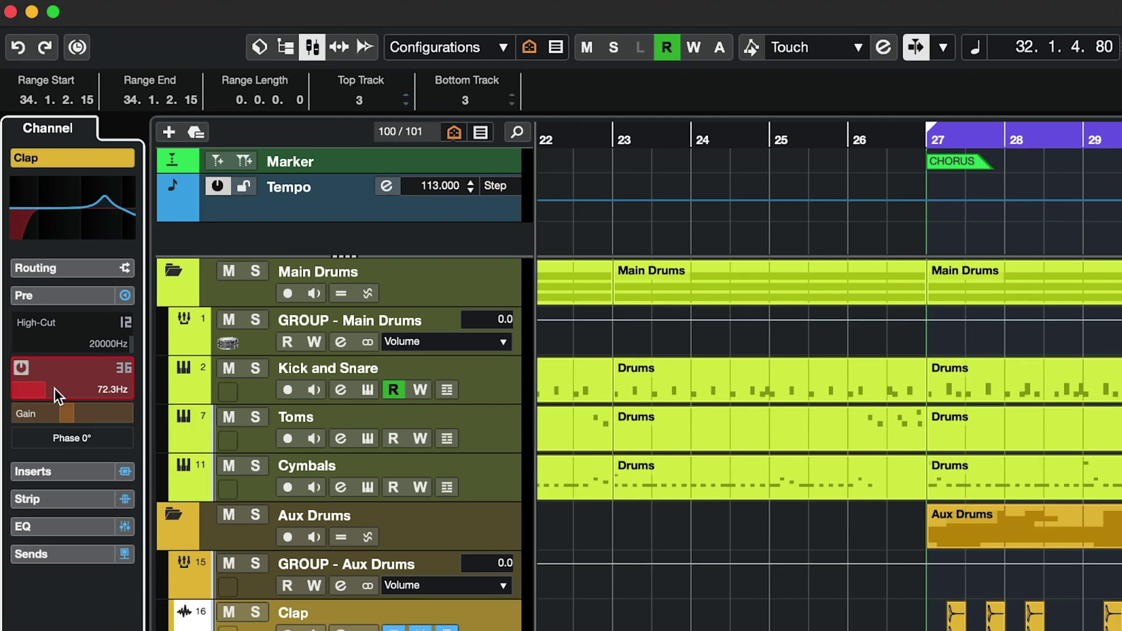
{"action": "mouse_move", "coordinate": [55, 388]}
{"action": "left_mouse_down"}
{"action": "mouse_move", "coordinate": [90, 387]}
{"action": "mouse_move", "coordinate": [61, 398]}
{"action": "left_mouse_up"}
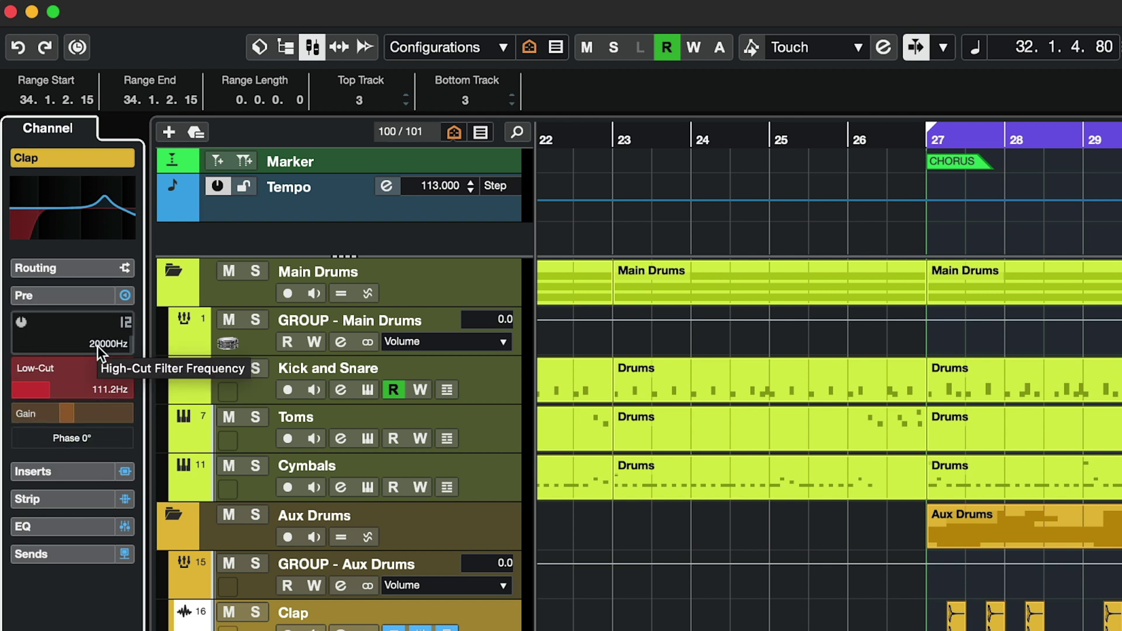
{"action": "left_click", "coordinate": [69, 216]}
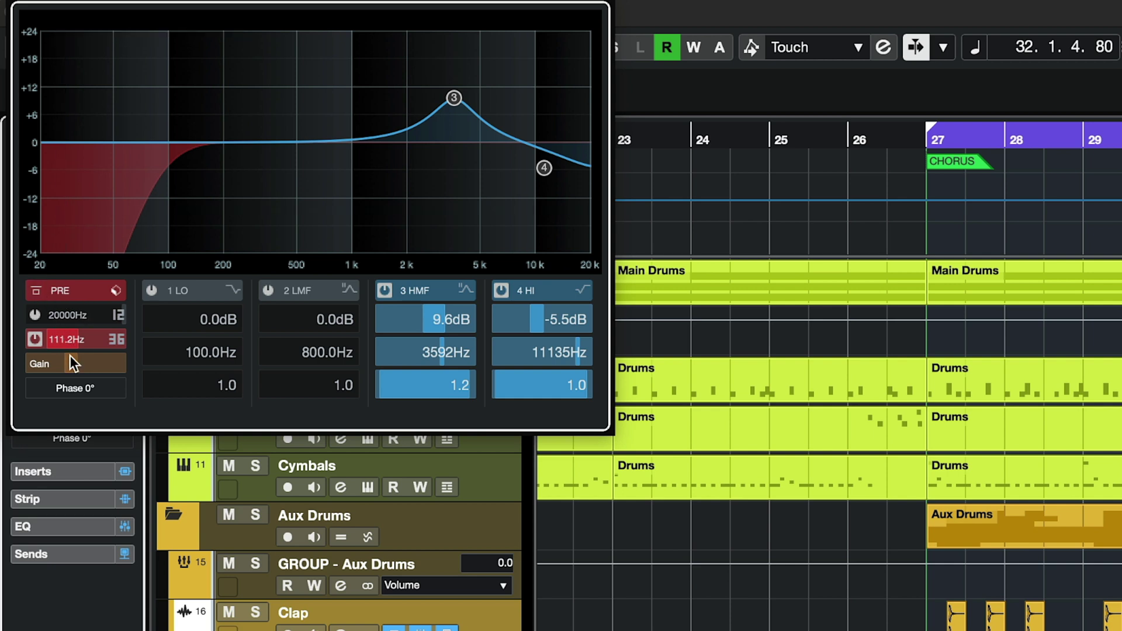
- Boost the third EQ band to 11.4 dB around 3145 Hz, lower its Q, and close the editor
{"action": "scroll", "coordinate": [450, 99], "scroll_direction": "down", "scroll_amount": 8}
{"action": "mouse_move", "coordinate": [451, 98]}
{"action": "left_mouse_down"}
{"action": "mouse_move", "coordinate": [409, 90]}
{"action": "mouse_move", "coordinate": [453, 90]}
{"action": "mouse_move", "coordinate": [443, 89]}
{"action": "left_mouse_up"}
{"action": "scroll", "coordinate": [442, 89], "scroll_direction": "down", "scroll_amount": 2}
{"action": "scroll", "coordinate": [443, 89], "scroll_direction": "down", "scroll_amount": 2}
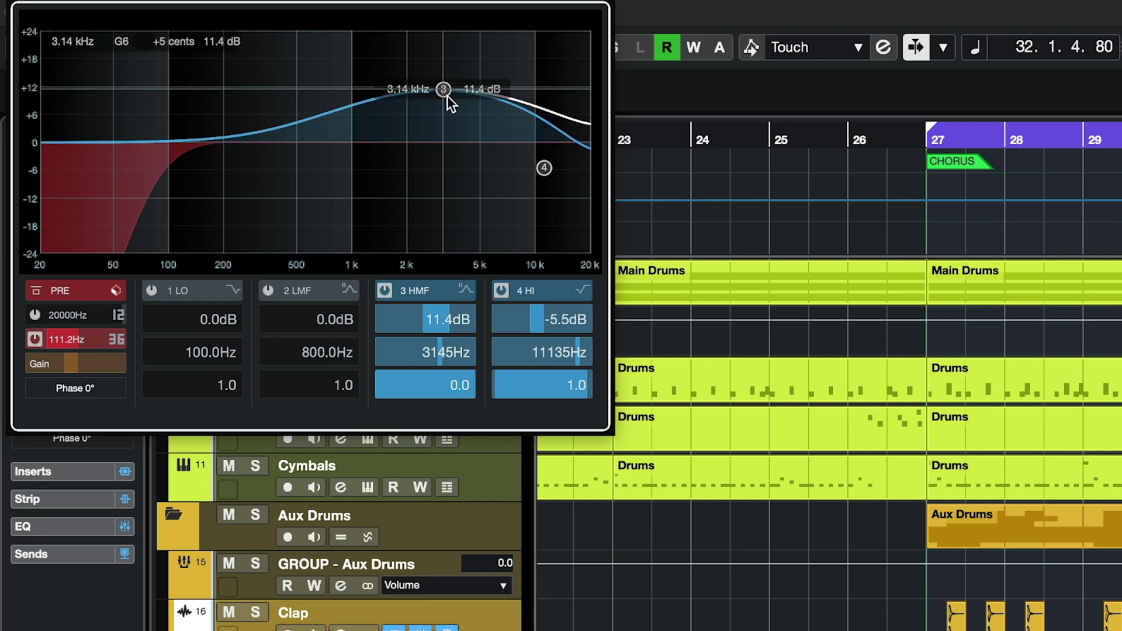
{"action": "key", "text": "Escape"}
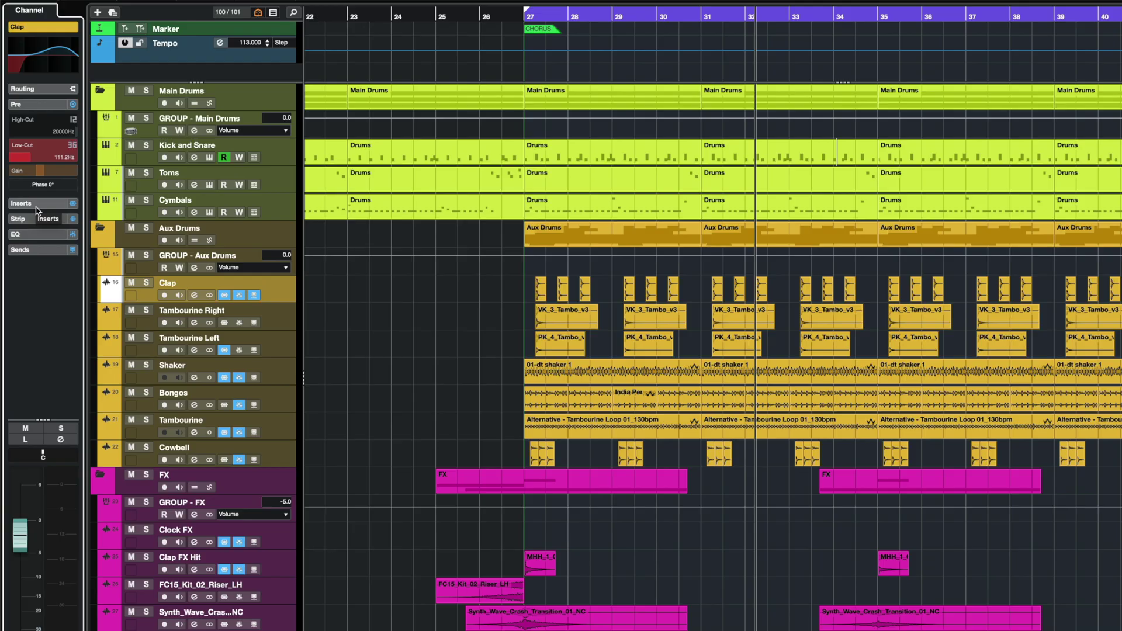
- Expand Inserts and open the EQ-P1A and Black Valve insert editors
{"action": "left_click", "coordinate": [35, 204]}
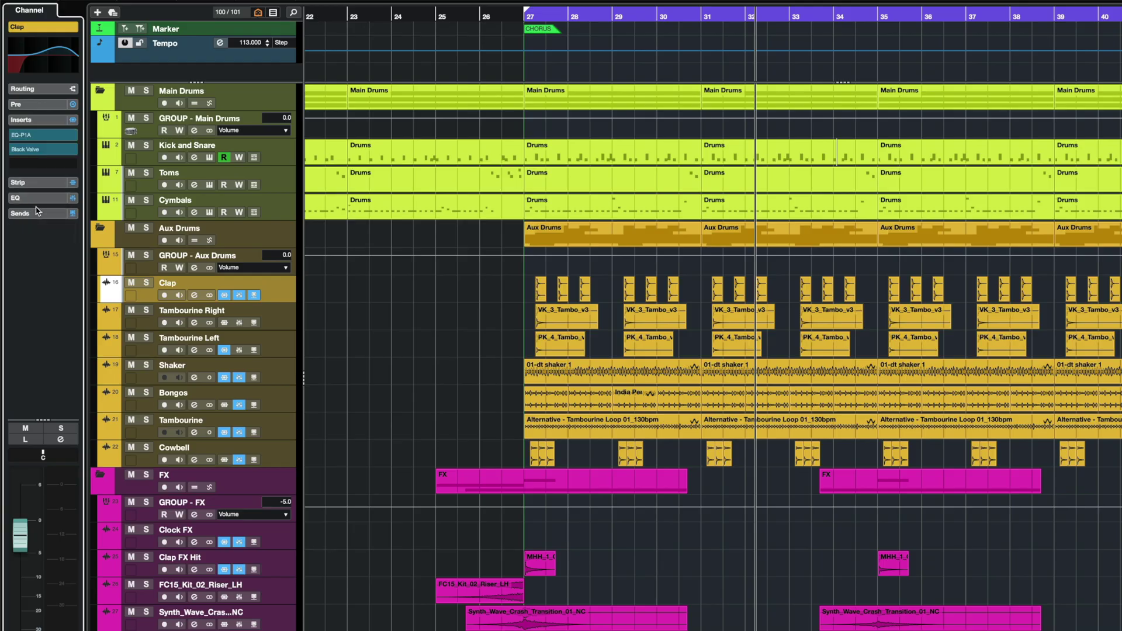
{"action": "left_click", "coordinate": [46, 137]}
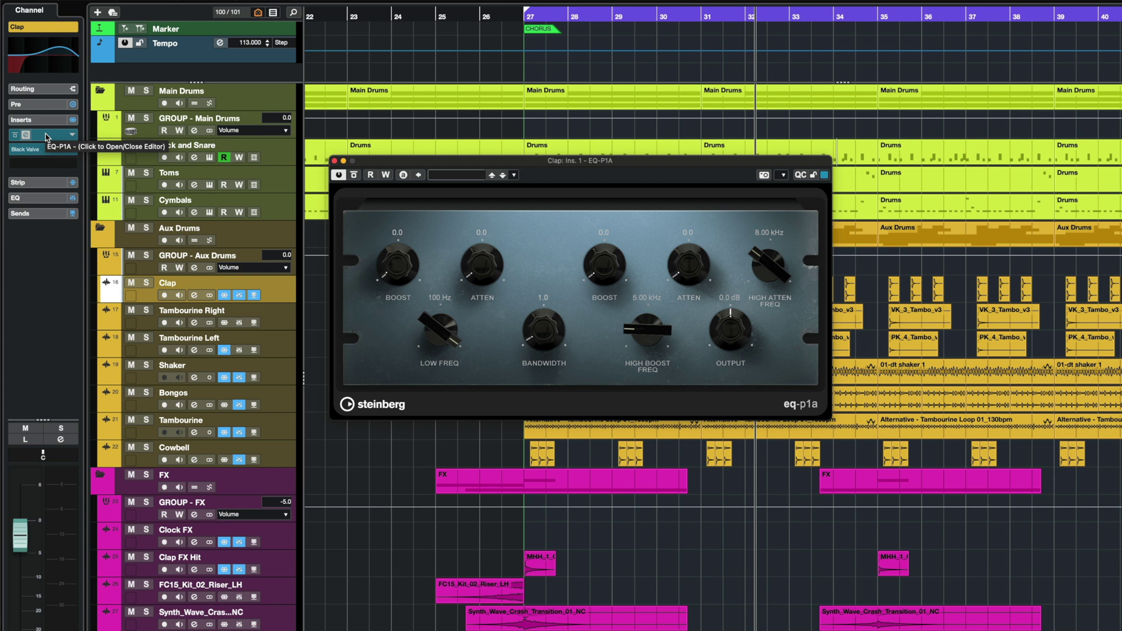
{"action": "left_click", "coordinate": [45, 150]}
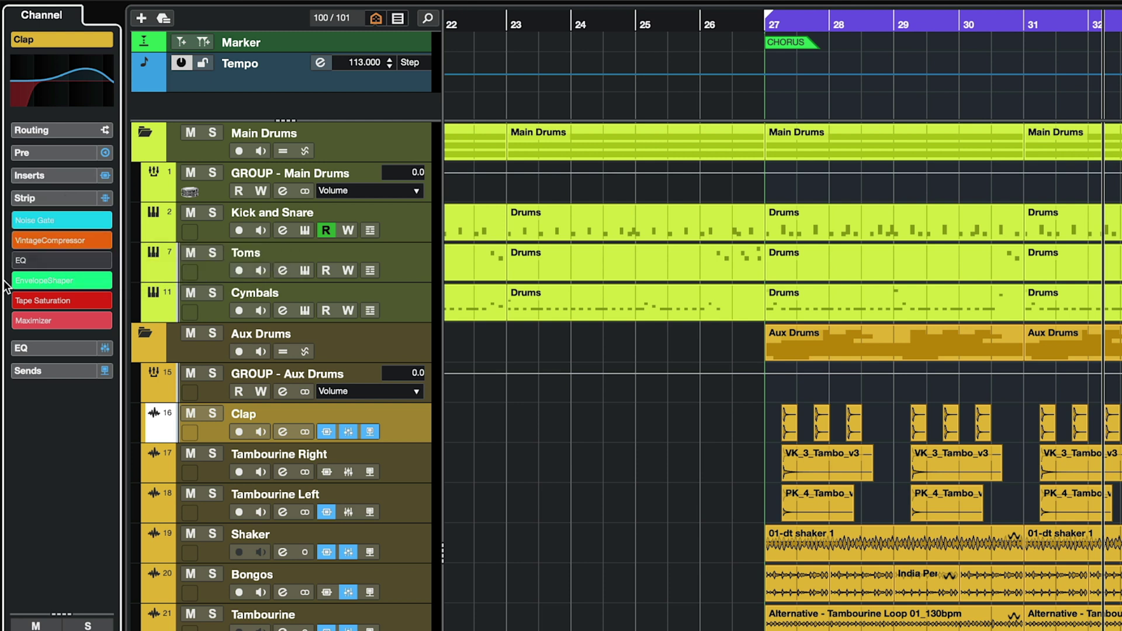
- Open the VintageCompressor controls and turn the EnvelopeShaper attack down to -6.8 dB
{"action": "left_click", "coordinate": [62, 239]}
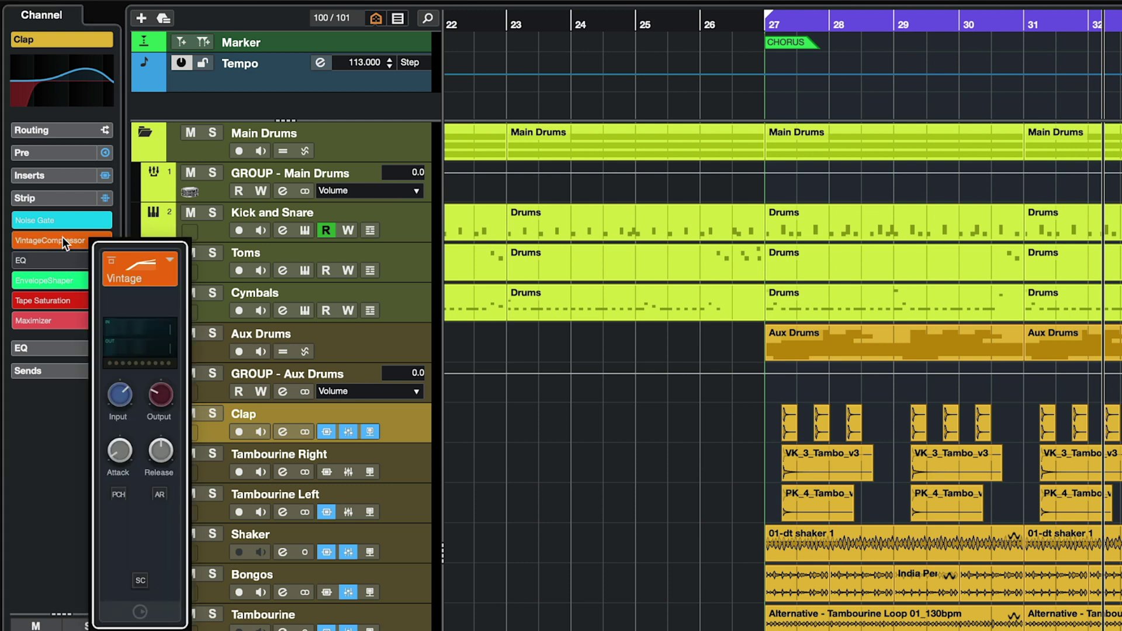
{"action": "mouse_move", "coordinate": [122, 405]}
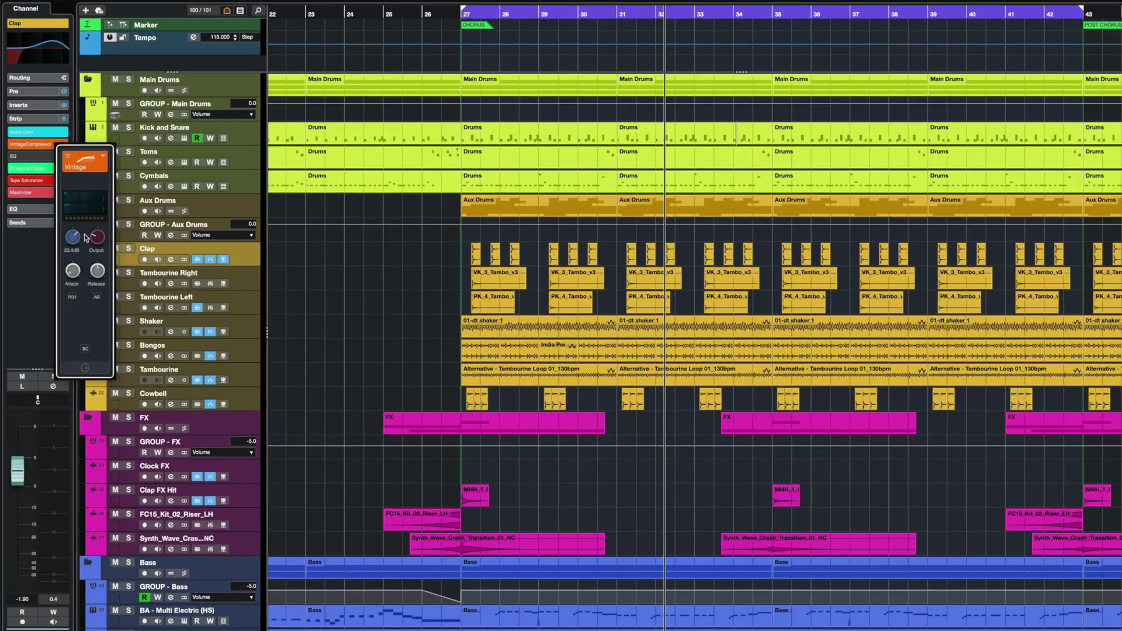
{"action": "scroll", "coordinate": [68, 224], "scroll_direction": "up", "scroll_amount": 5}
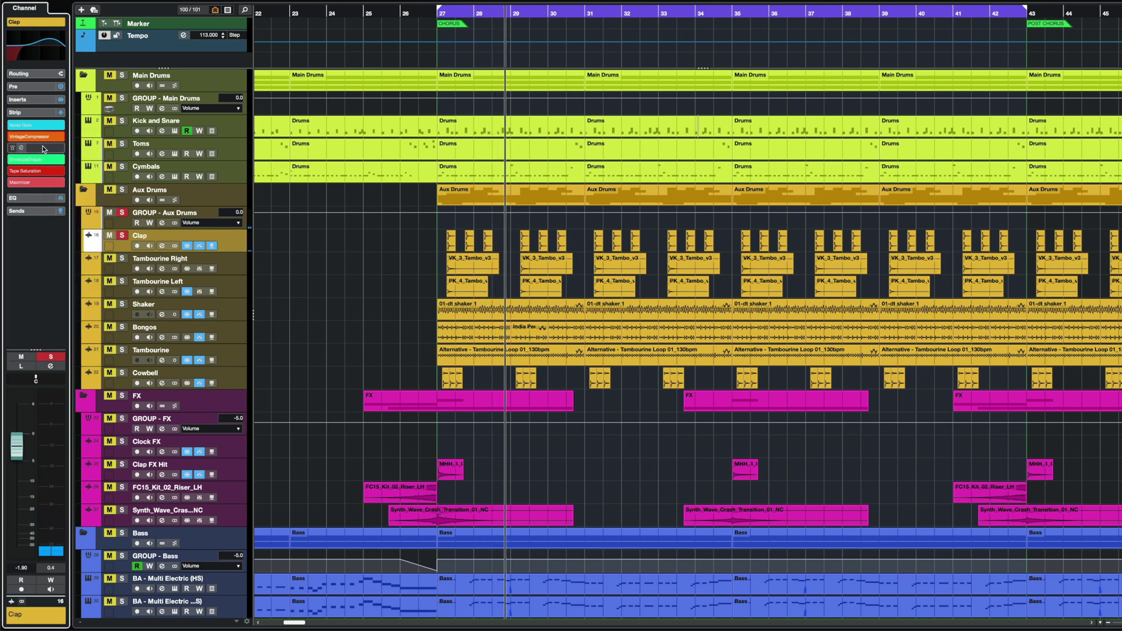
{"action": "mouse_move", "coordinate": [37, 158]}
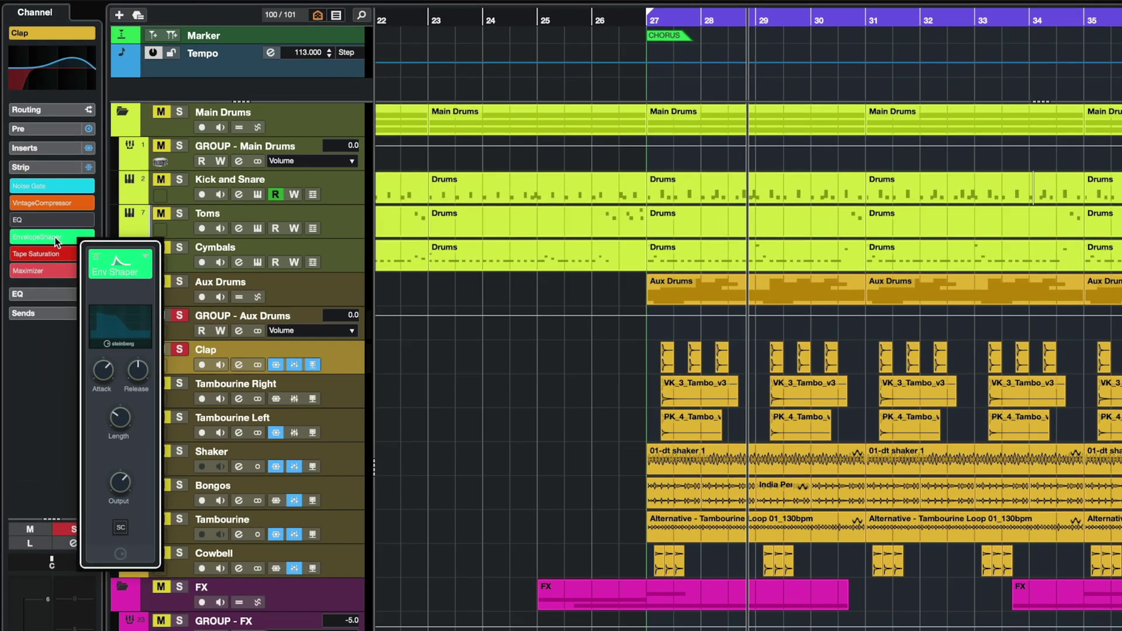
{"action": "scroll", "coordinate": [104, 386], "scroll_direction": "up", "scroll_amount": 3}
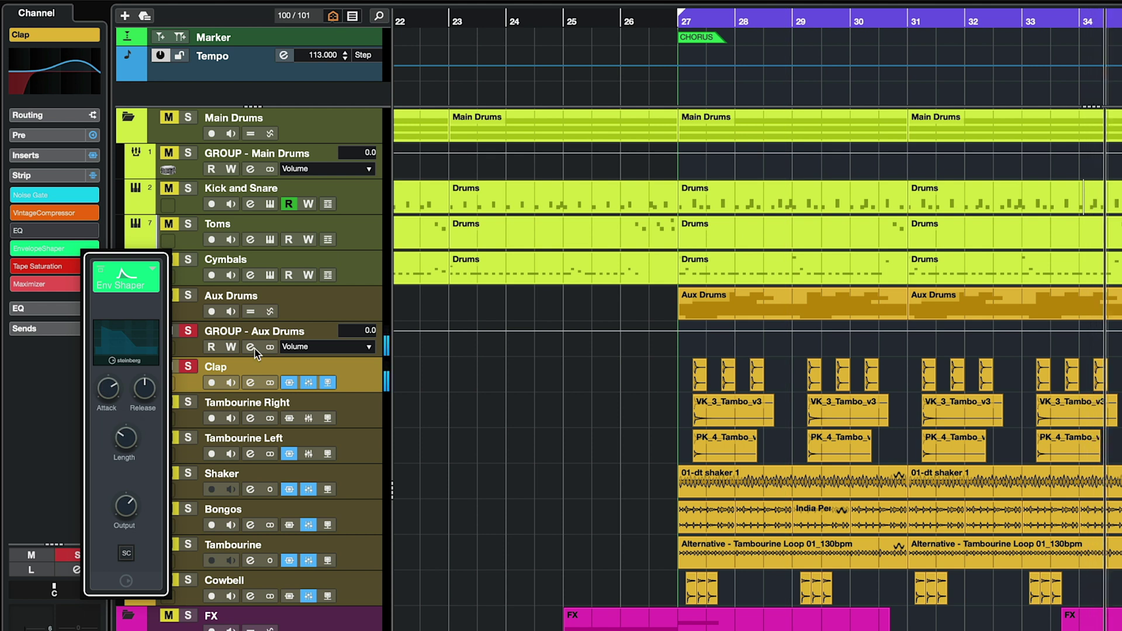
{"action": "left_click_drag", "start_coordinate": [100, 358], "coordinate": [100, 439]}
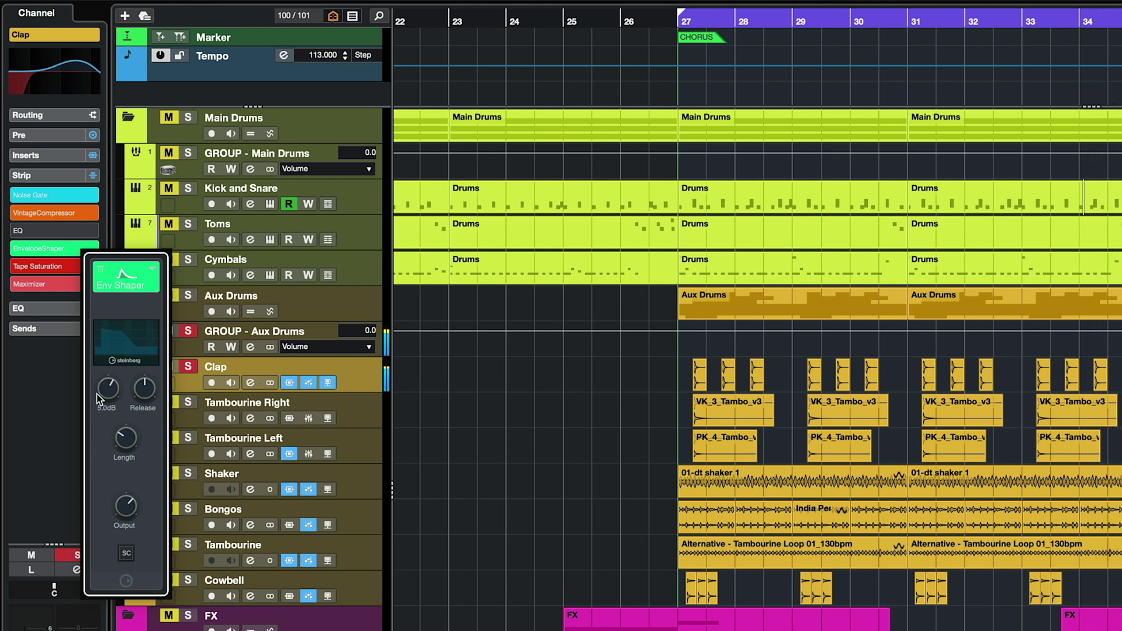
- Replace the Tape Saturation strip module with Magneto II
{"action": "mouse_move", "coordinate": [50, 268]}
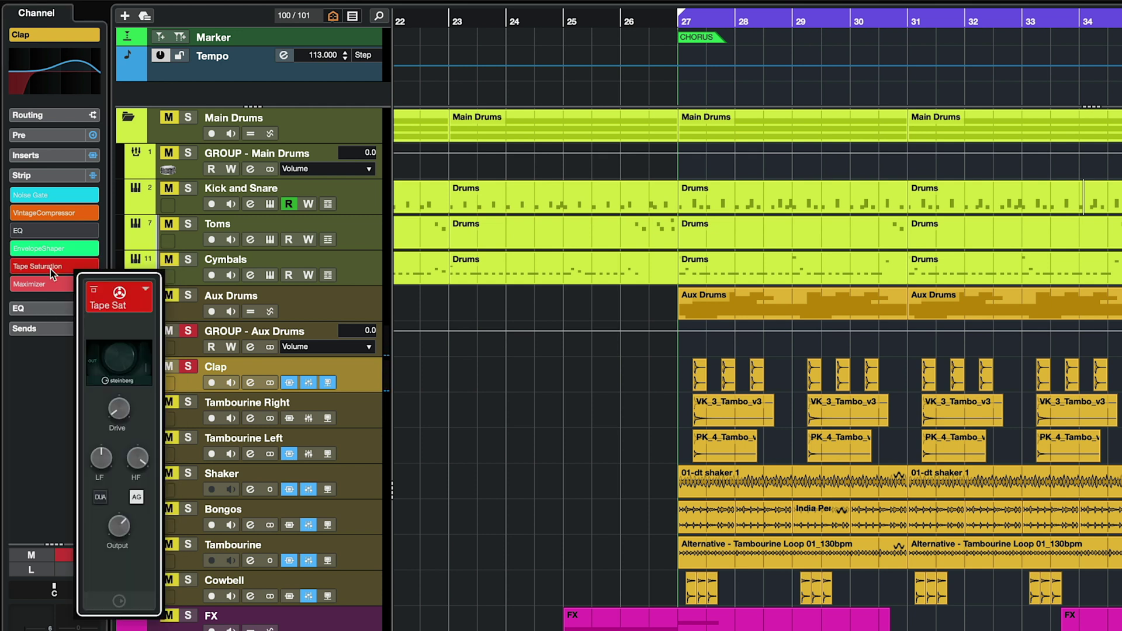
{"action": "left_click", "coordinate": [148, 289]}
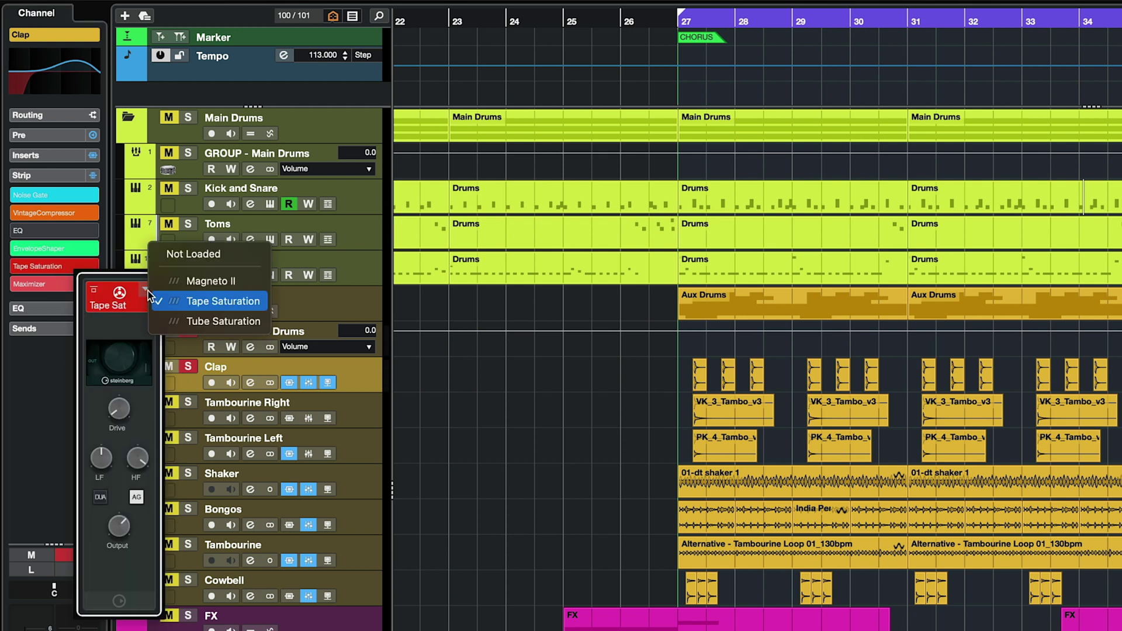
{"action": "left_click", "coordinate": [248, 284]}
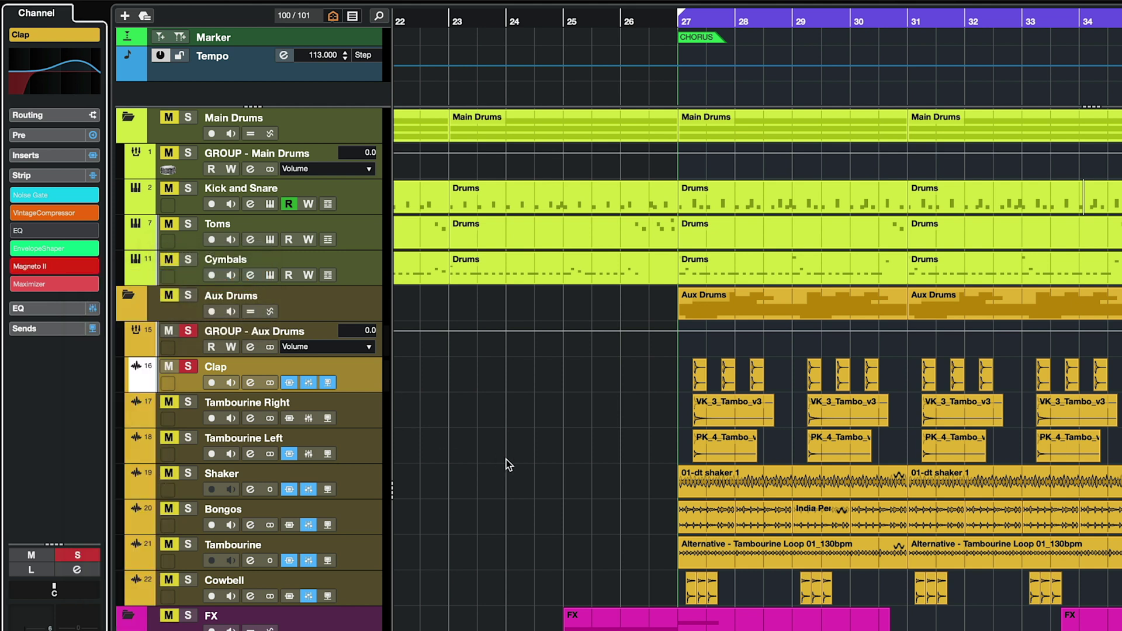
{"action": "left_click", "coordinate": [51, 286]}
- Expand and collapse EQ, then lower the Reverb send level to -10.3 in Sends
{"action": "left_click", "coordinate": [61, 311]}
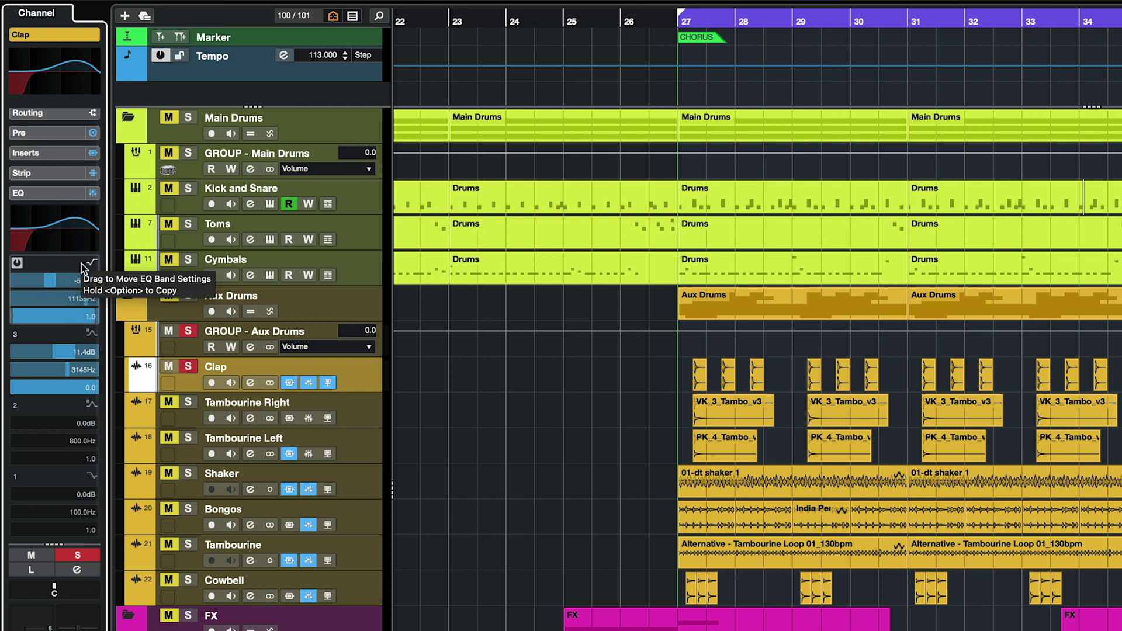
{"action": "left_click", "coordinate": [58, 194]}
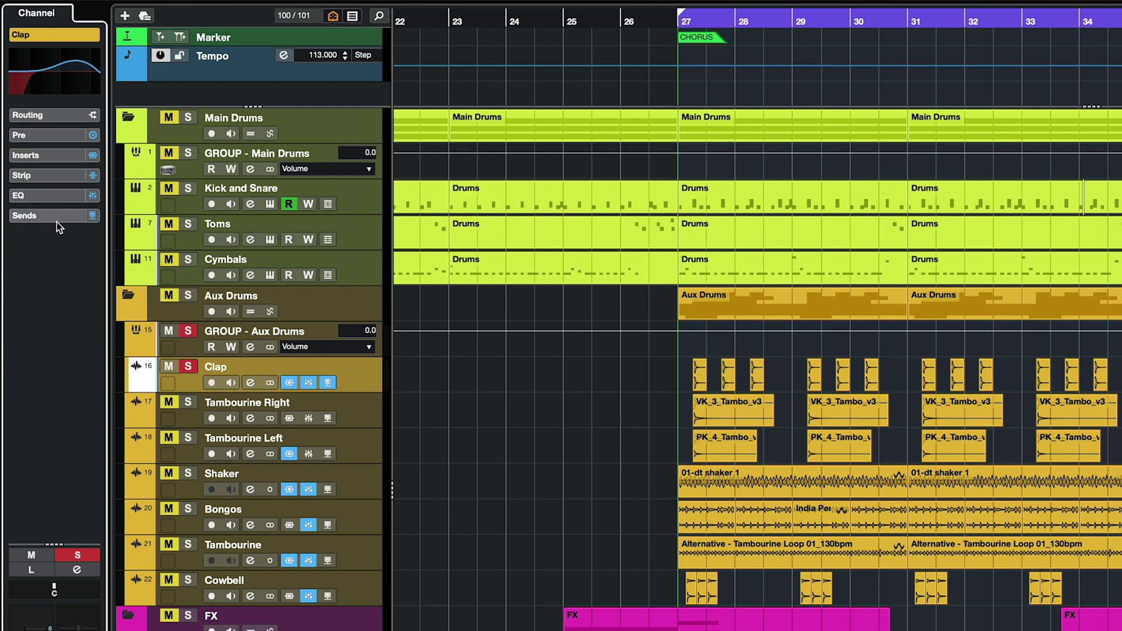
{"action": "left_click", "coordinate": [57, 216]}
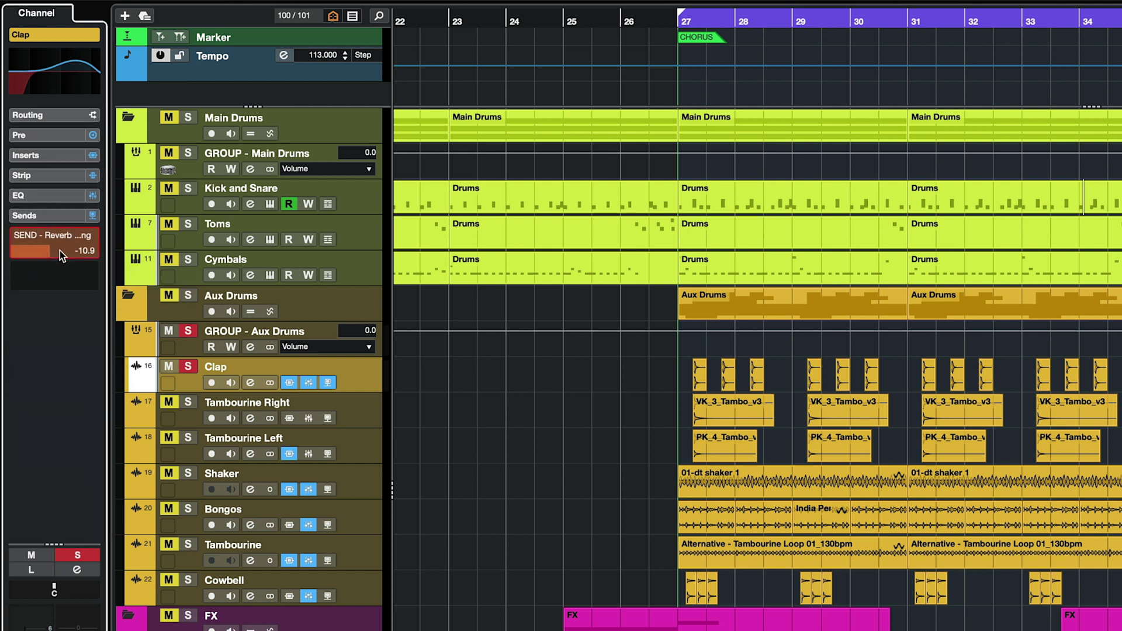
{"action": "left_click_drag", "start_coordinate": [75, 249], "coordinate": [65, 252]}
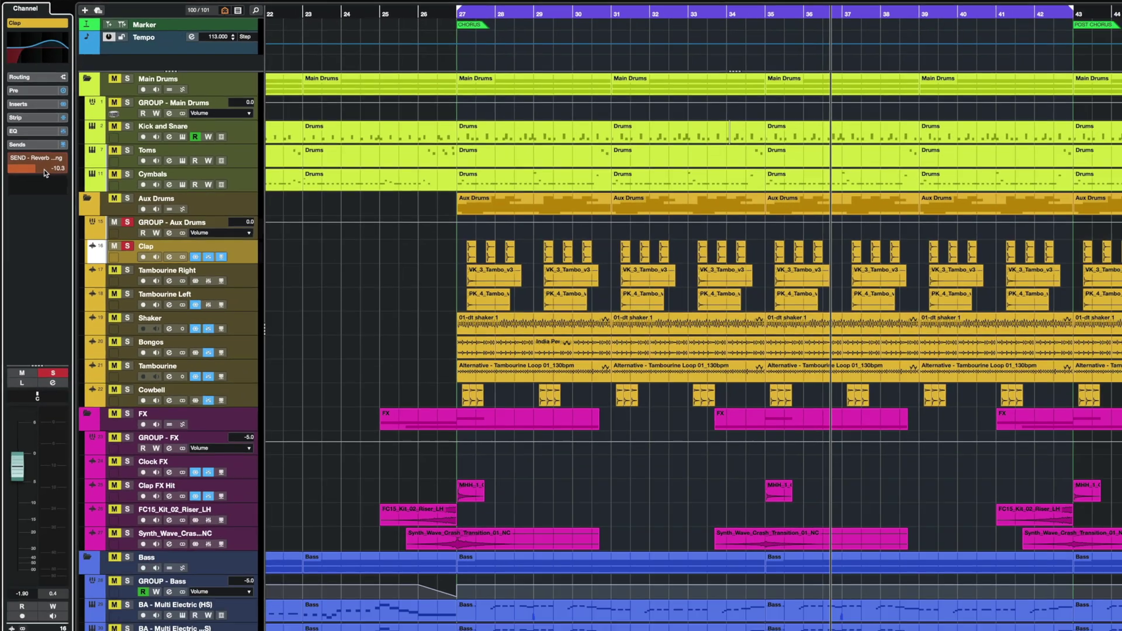
{"action": "key", "text": "e"}
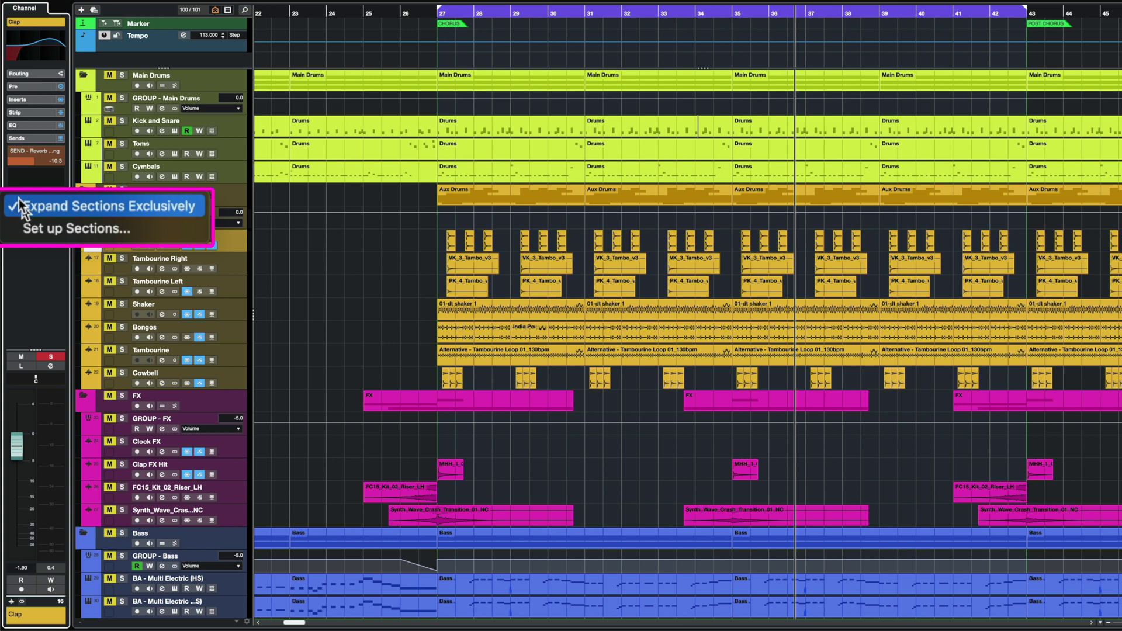
- Turn off one-at-a-time expanding and open the Pre, Inserts and Strip sections together
{"action": "left_click", "coordinate": [26, 211]}
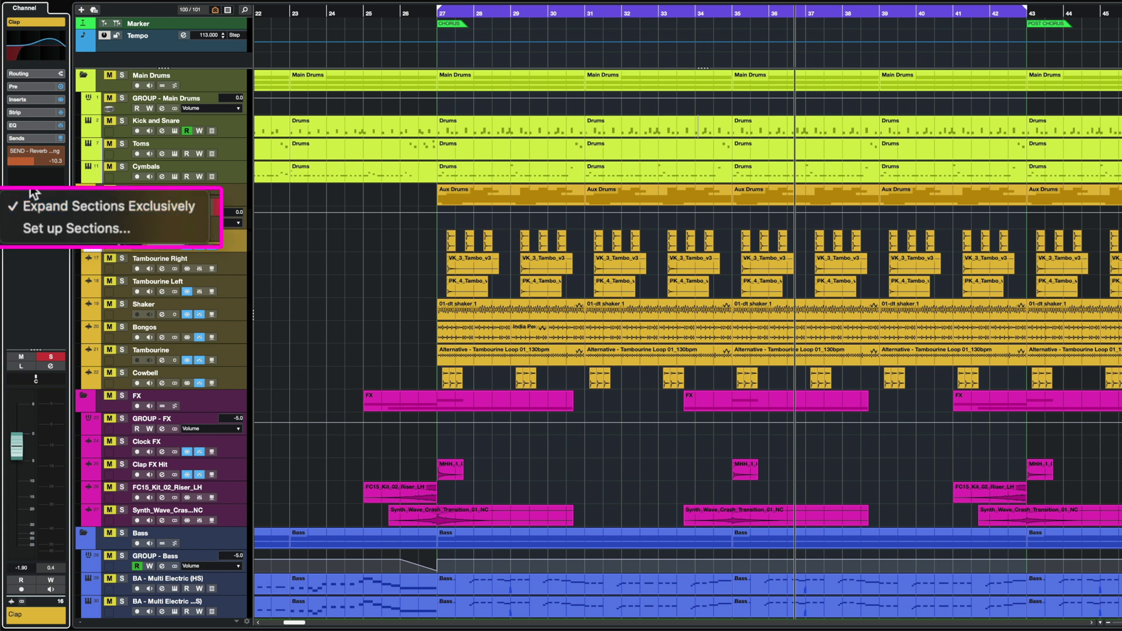
{"action": "left_click", "coordinate": [27, 88]}
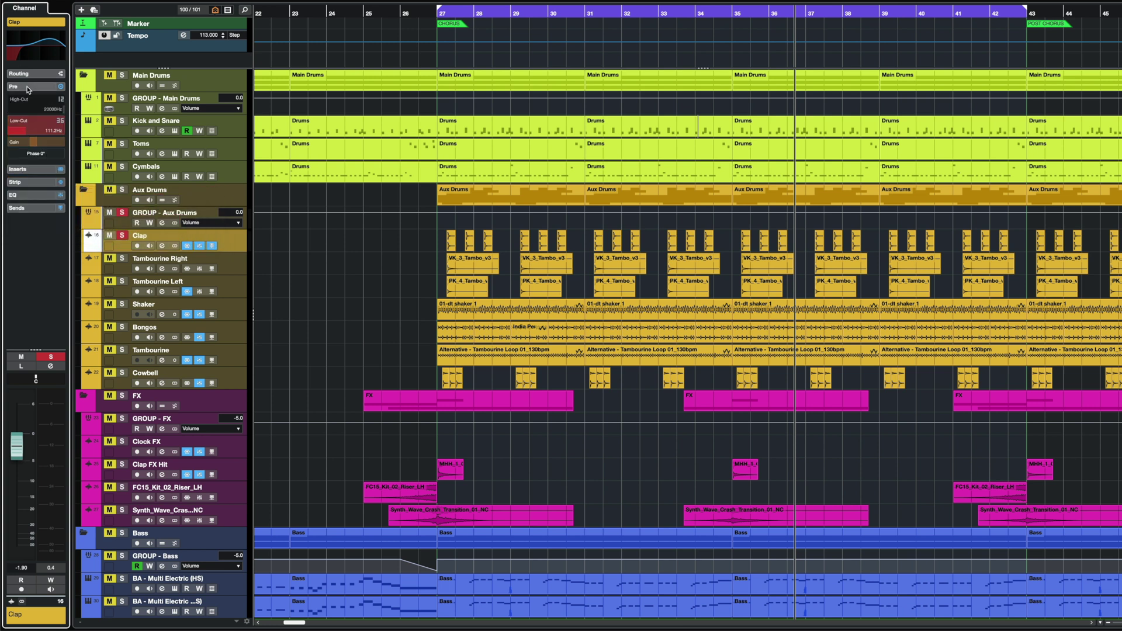
{"action": "left_click", "coordinate": [28, 169]}
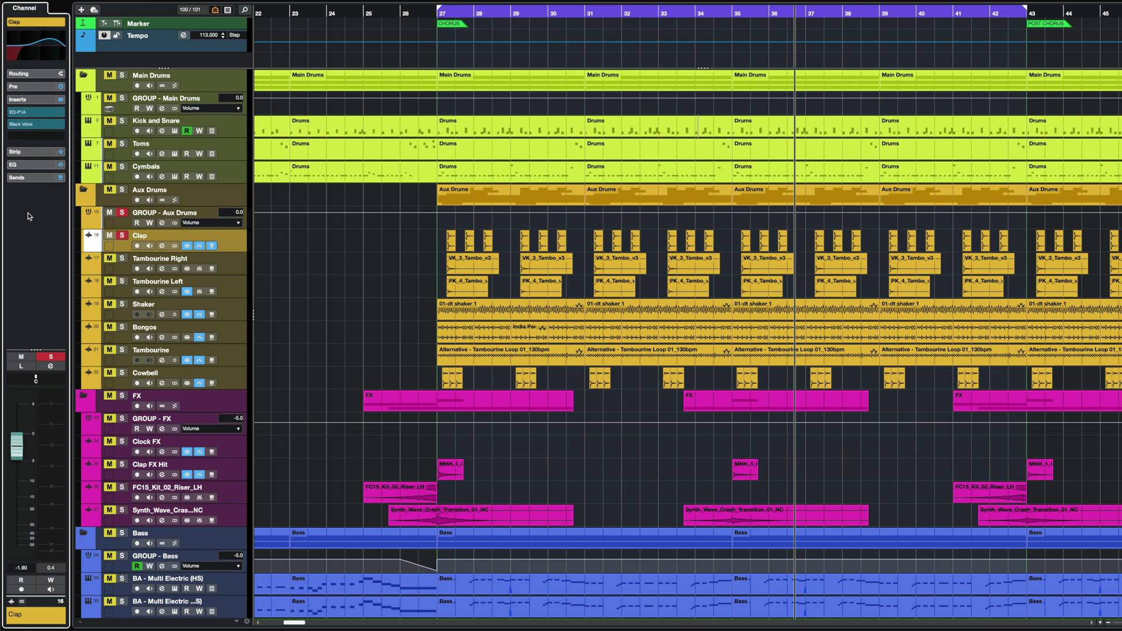
{"action": "left_click", "coordinate": [41, 88]}
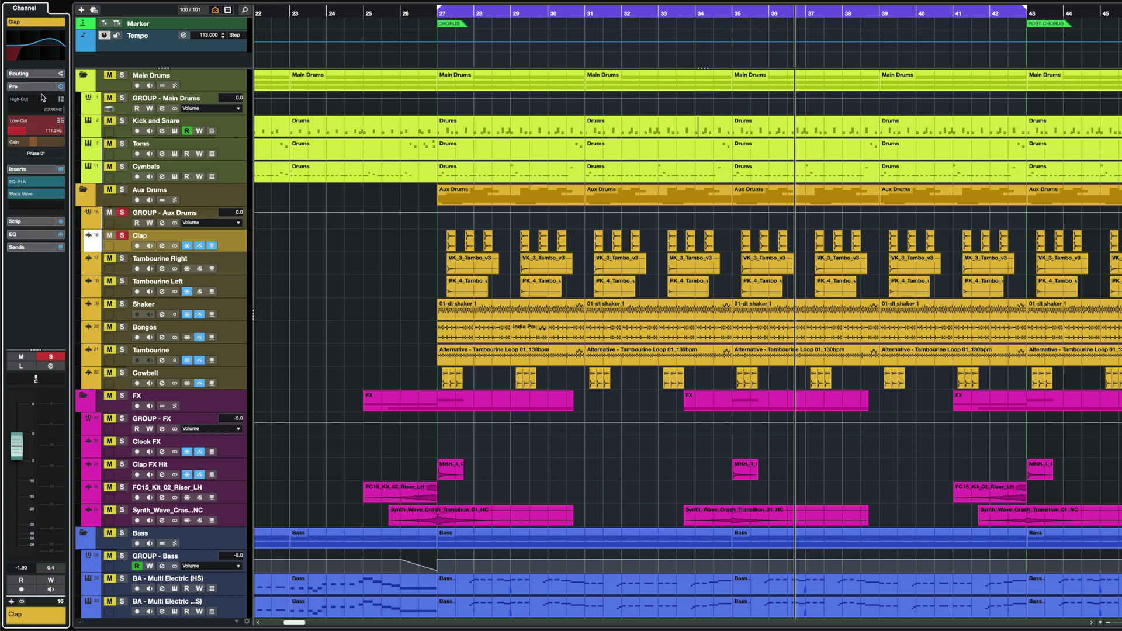
{"action": "left_click", "coordinate": [26, 222]}
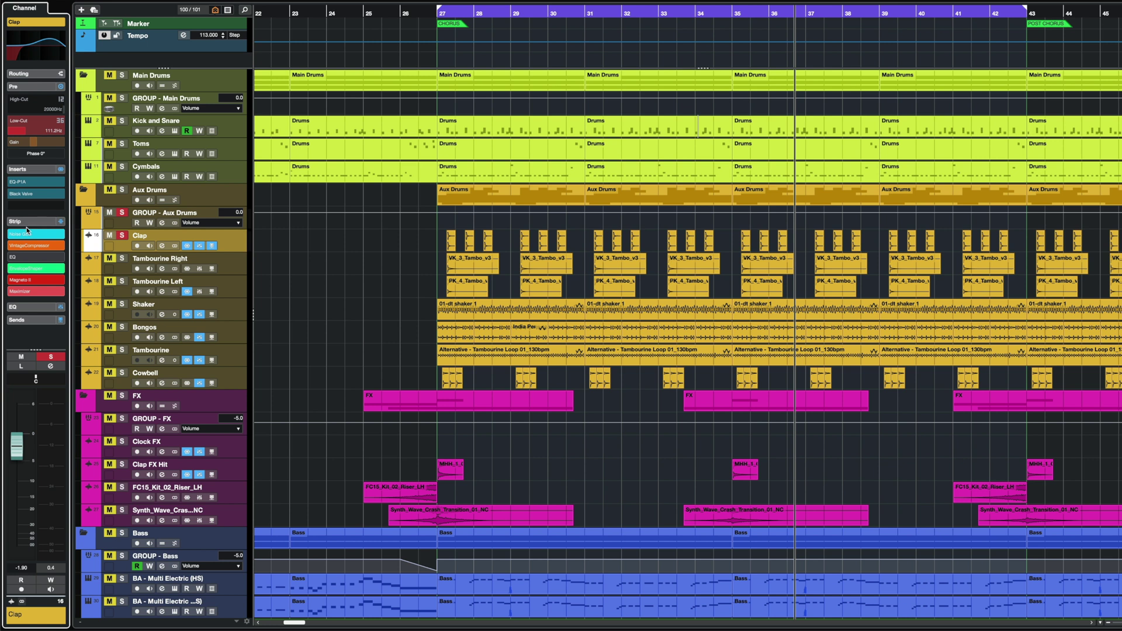
- Open the Set up Sections dialog, hide the EQ section, and toggle the curve display off and on
{"action": "right_click", "coordinate": [30, 246]}
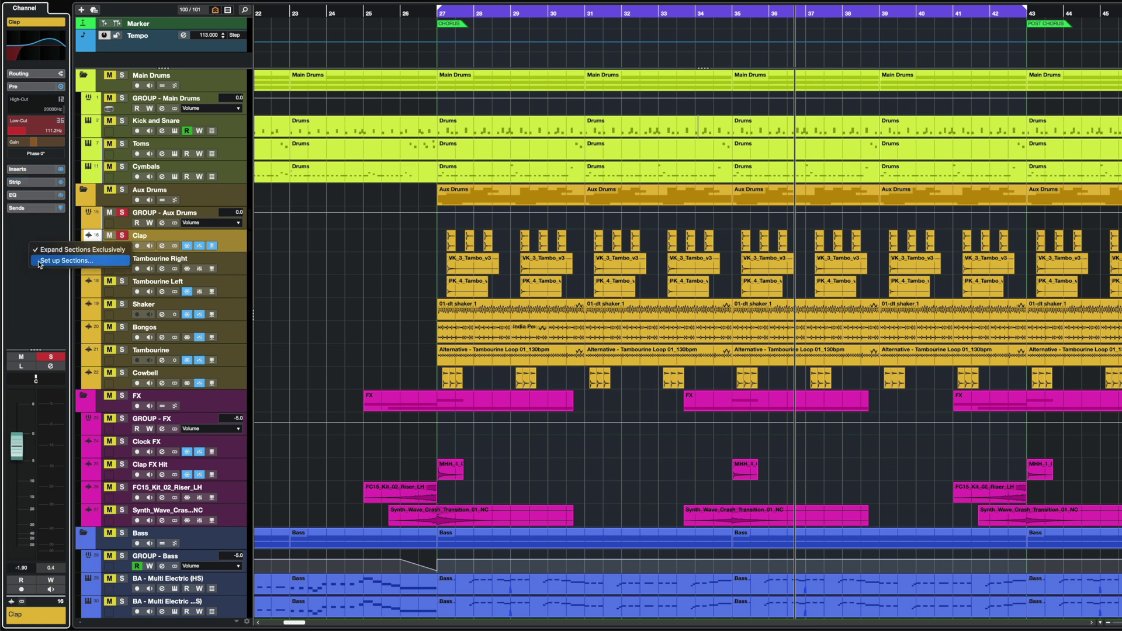
{"action": "left_click", "coordinate": [39, 262]}
{"action": "left_click_drag", "start_coordinate": [66, 252], "coordinate": [115, 221]}
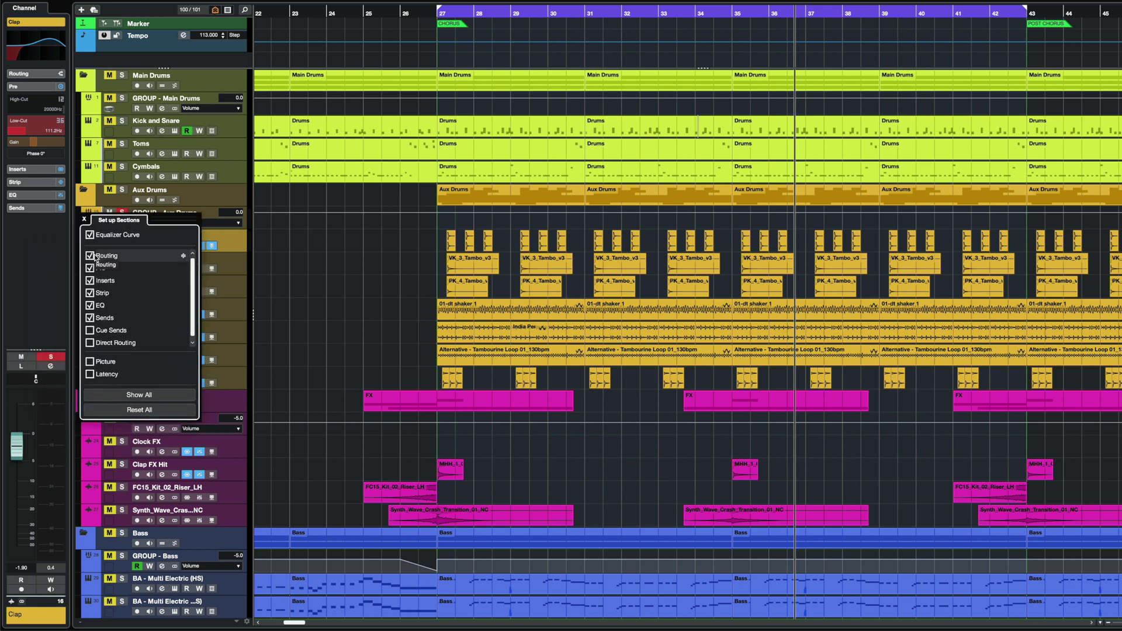
{"action": "left_click_drag", "start_coordinate": [96, 258], "coordinate": [97, 258]}
{"action": "left_click", "coordinate": [90, 305]}
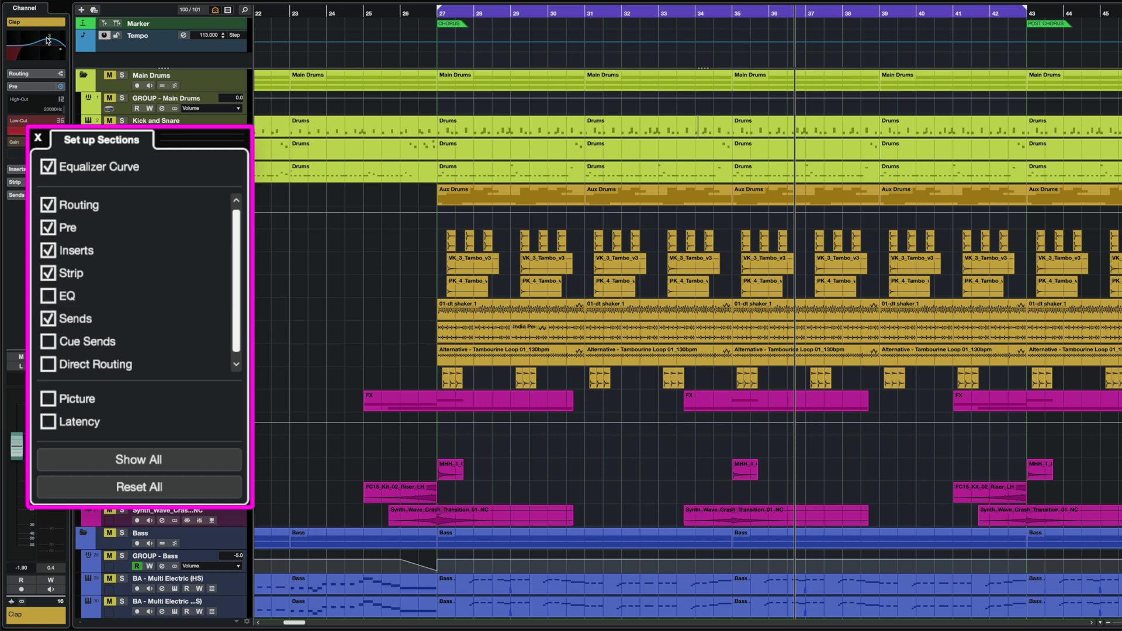
{"action": "left_click", "coordinate": [49, 169]}
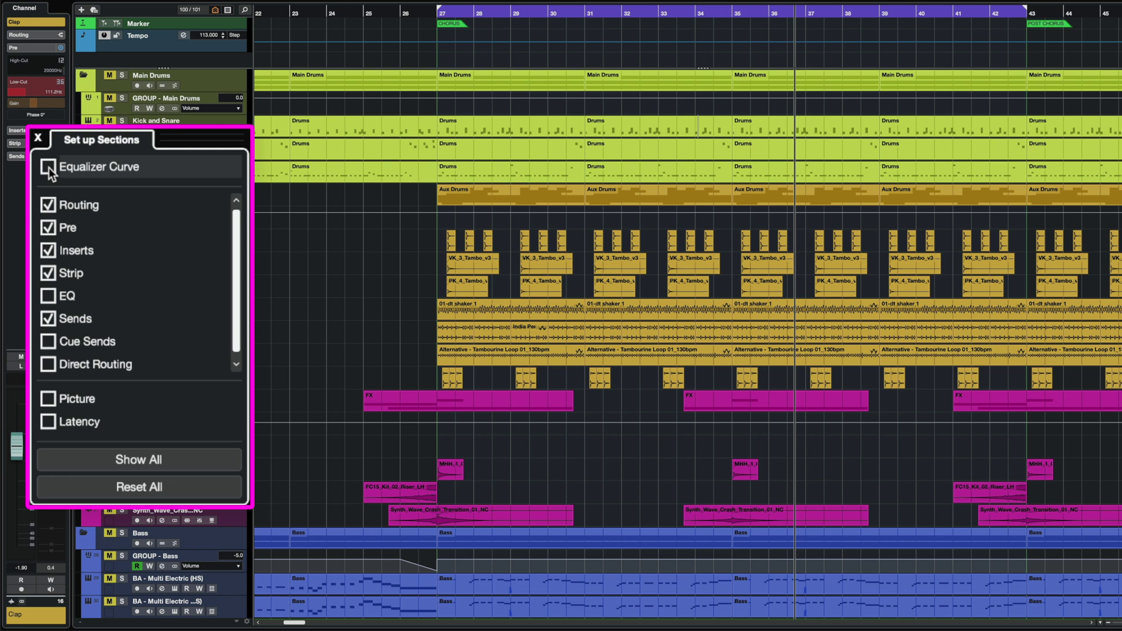
{"action": "left_click", "coordinate": [48, 167]}
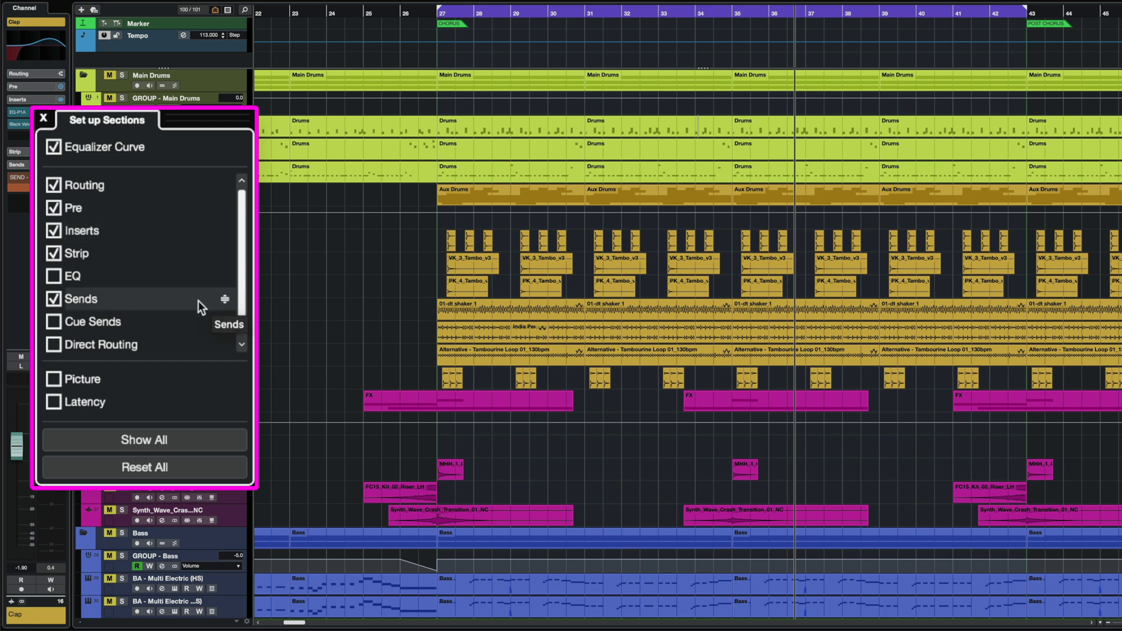
- Move Sends between Inserts and Strip, show all sections, and hide Picture and Latency
{"action": "left_click_drag", "start_coordinate": [226, 298], "coordinate": [221, 241]}
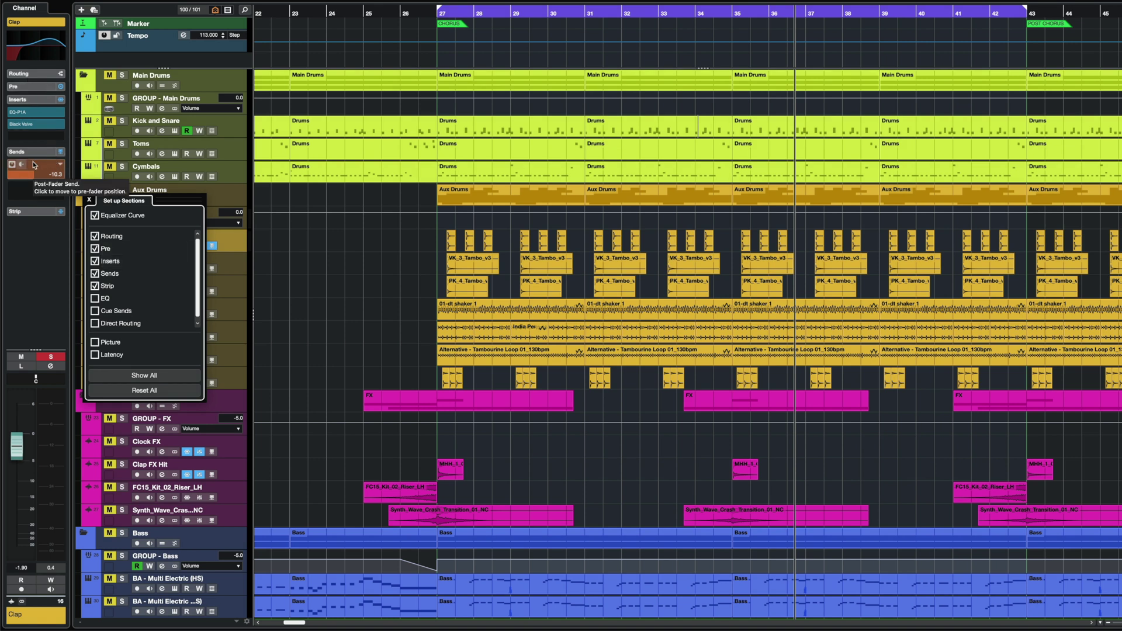
{"action": "left_click", "coordinate": [164, 378]}
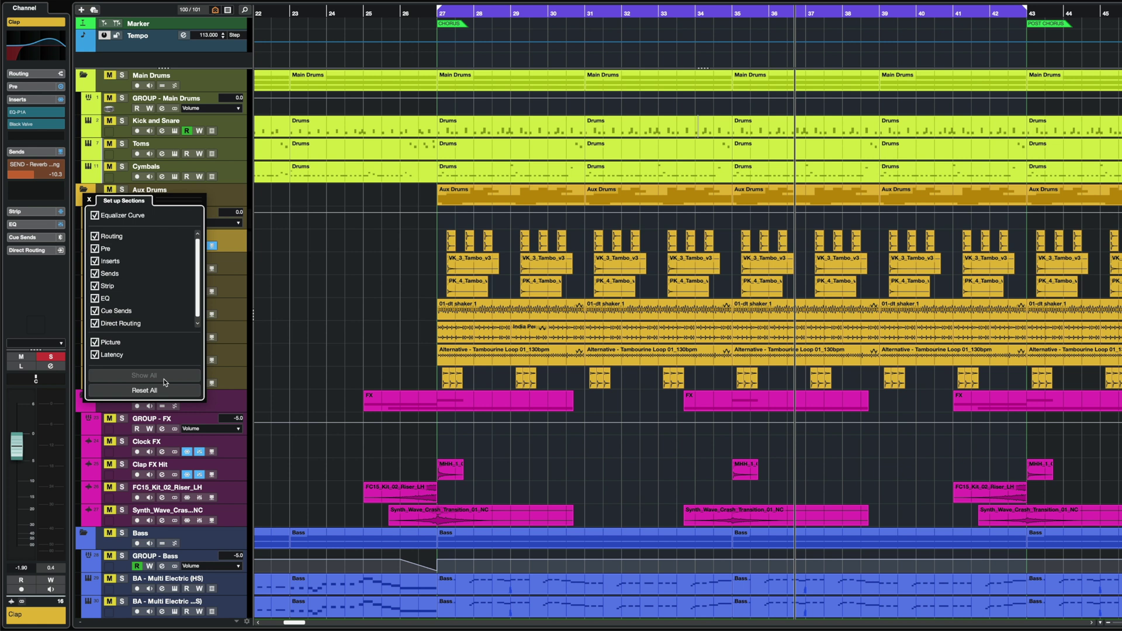
{"action": "left_click", "coordinate": [95, 355]}
{"action": "left_click", "coordinate": [95, 342]}
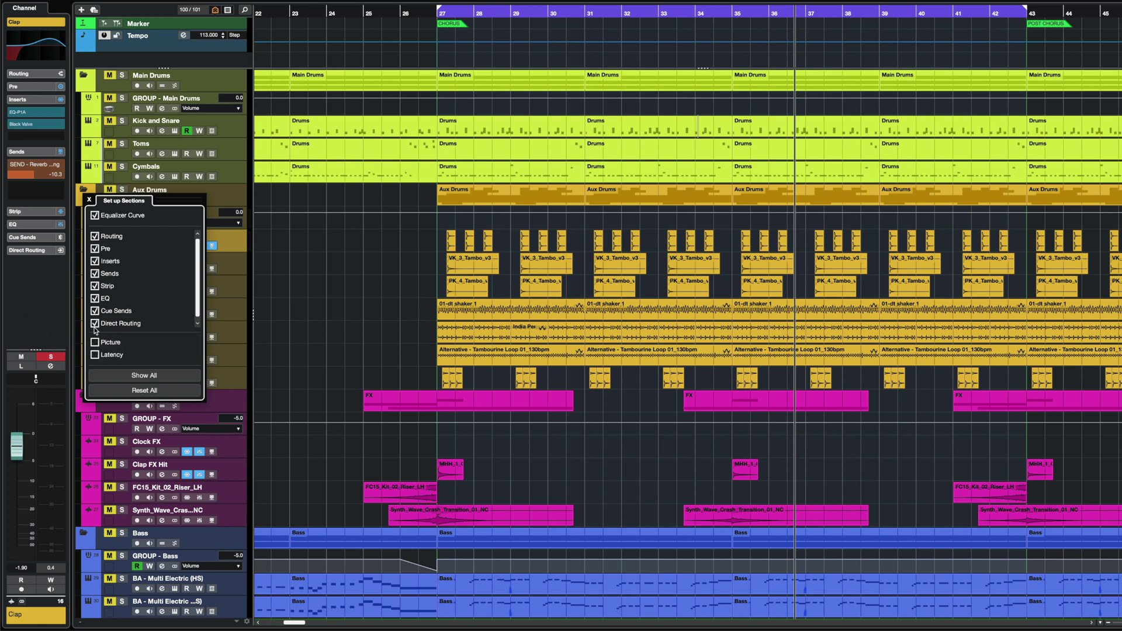